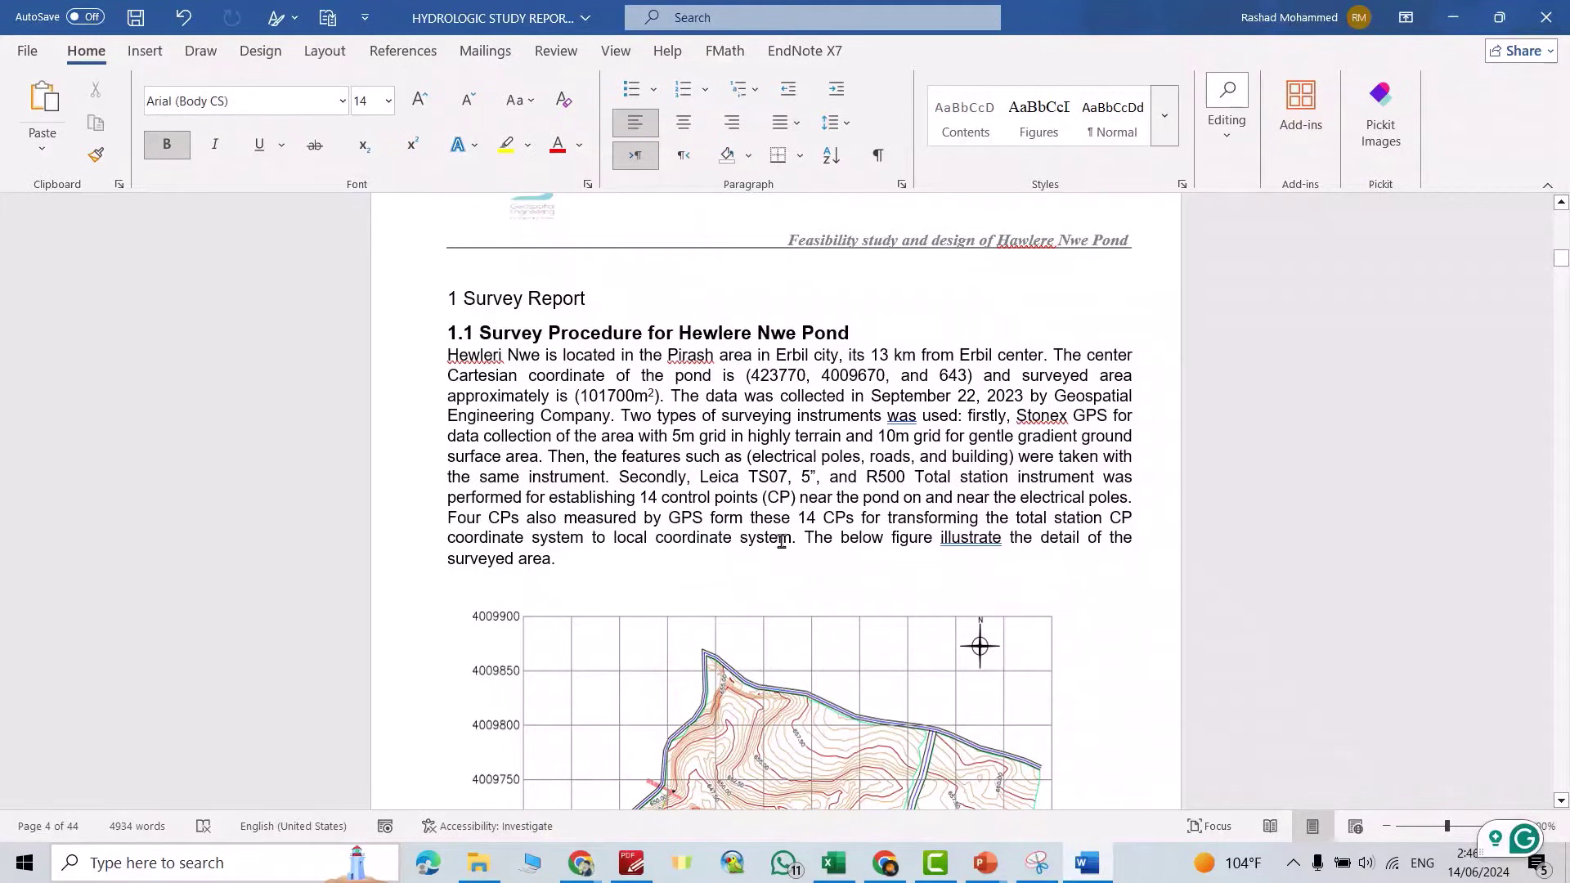
pyautogui.scroll(-1, 790, 535)
pyautogui.scroll(-2, 791, 515)
pyautogui.scroll(-3, 790, 486)
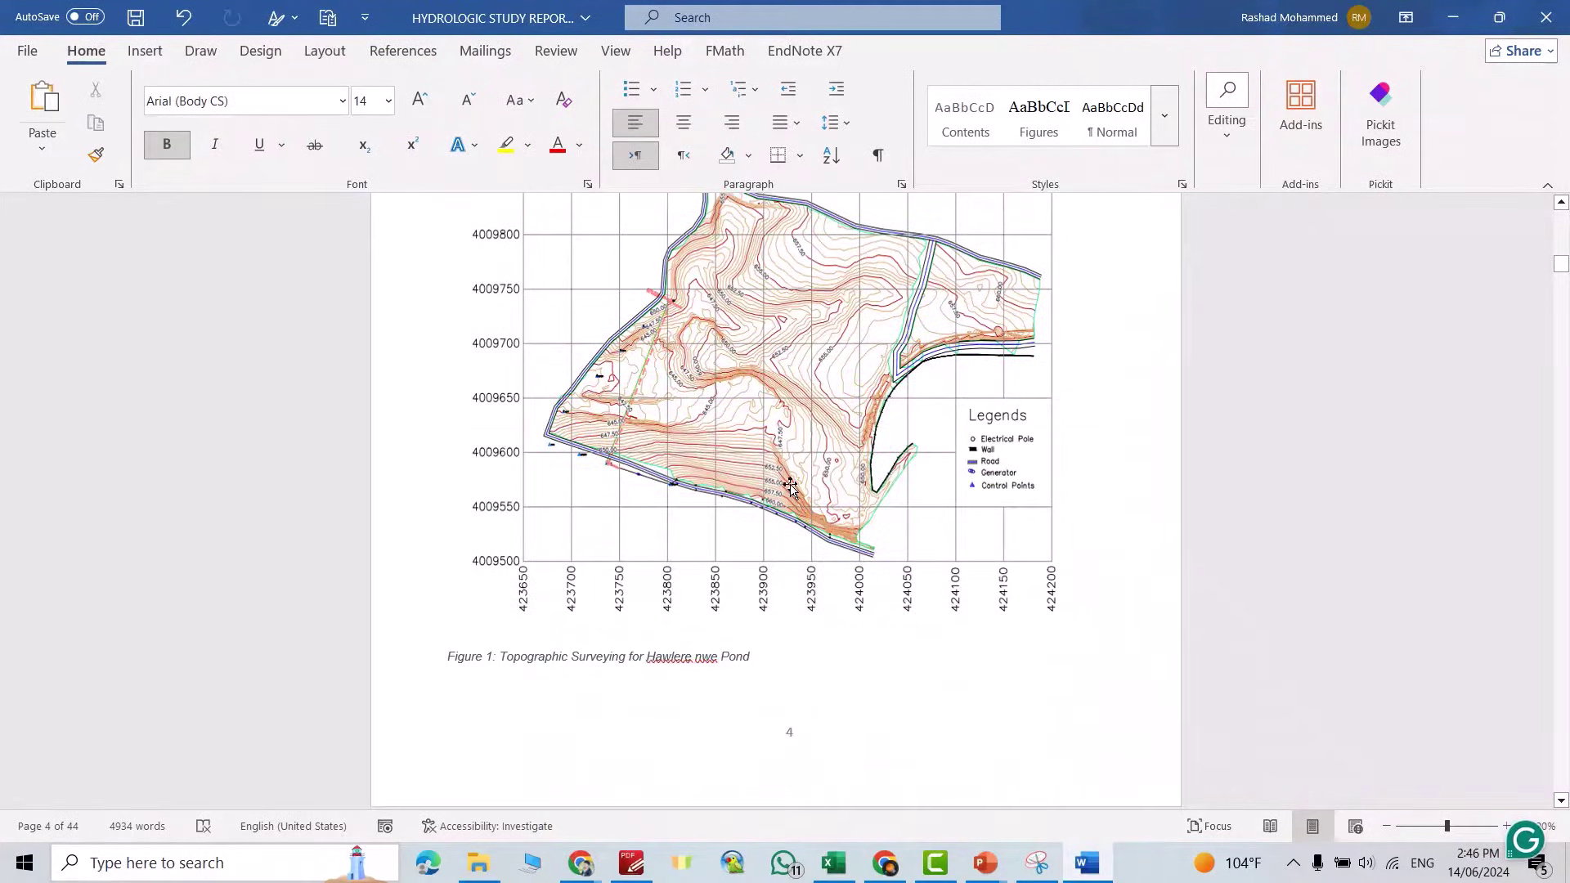
pyautogui.scroll(-4, 790, 488)
pyautogui.scroll(-2, 790, 493)
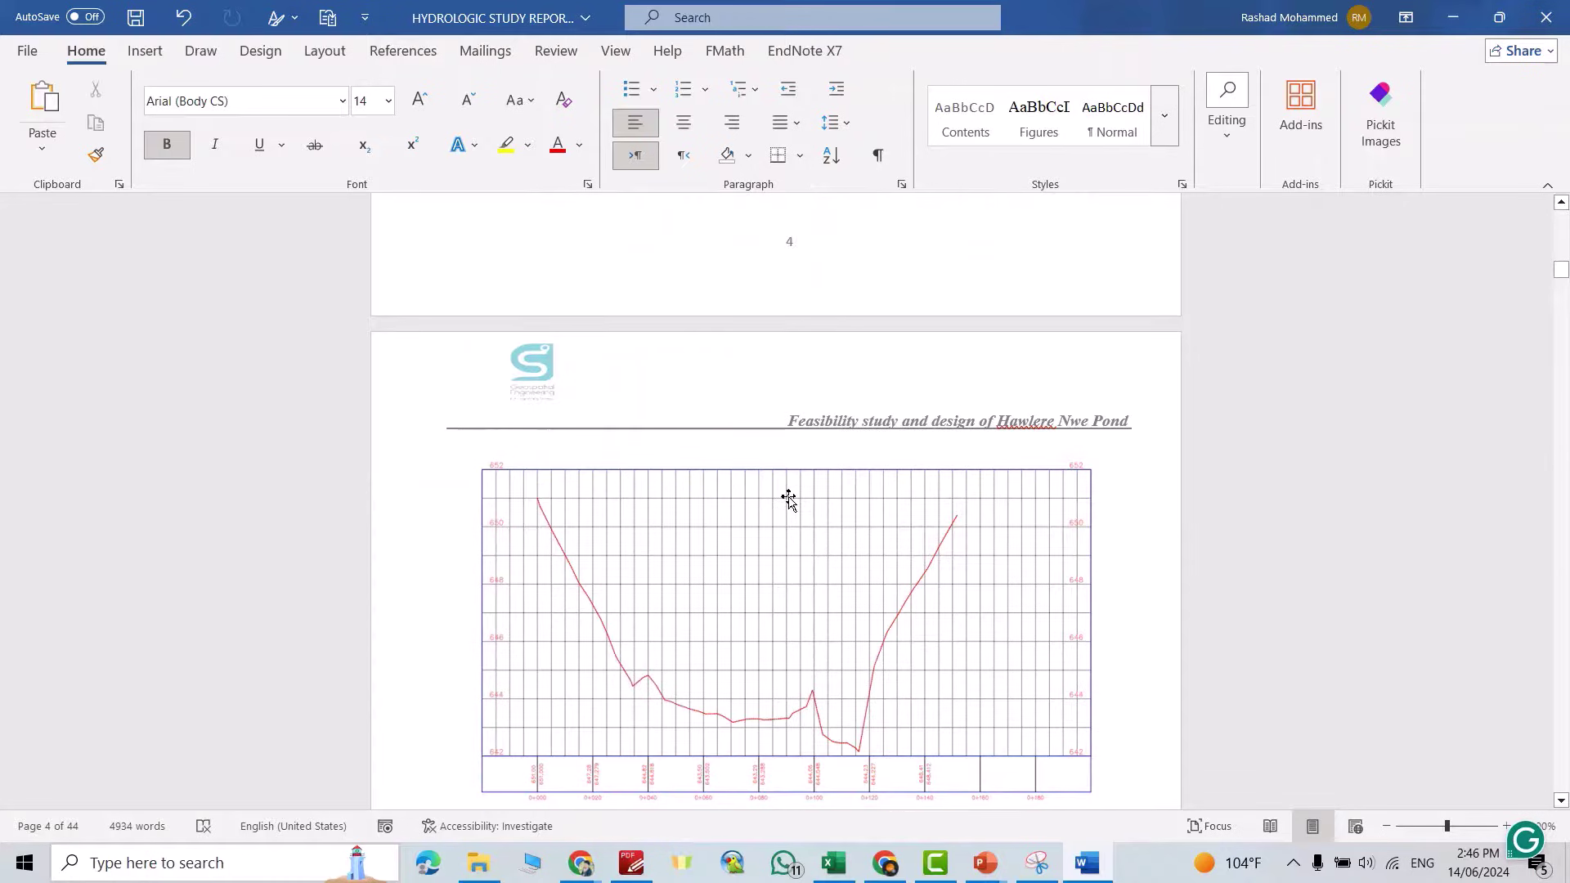
pyautogui.scroll(2, 788, 499)
pyautogui.scroll(6, 818, 543)
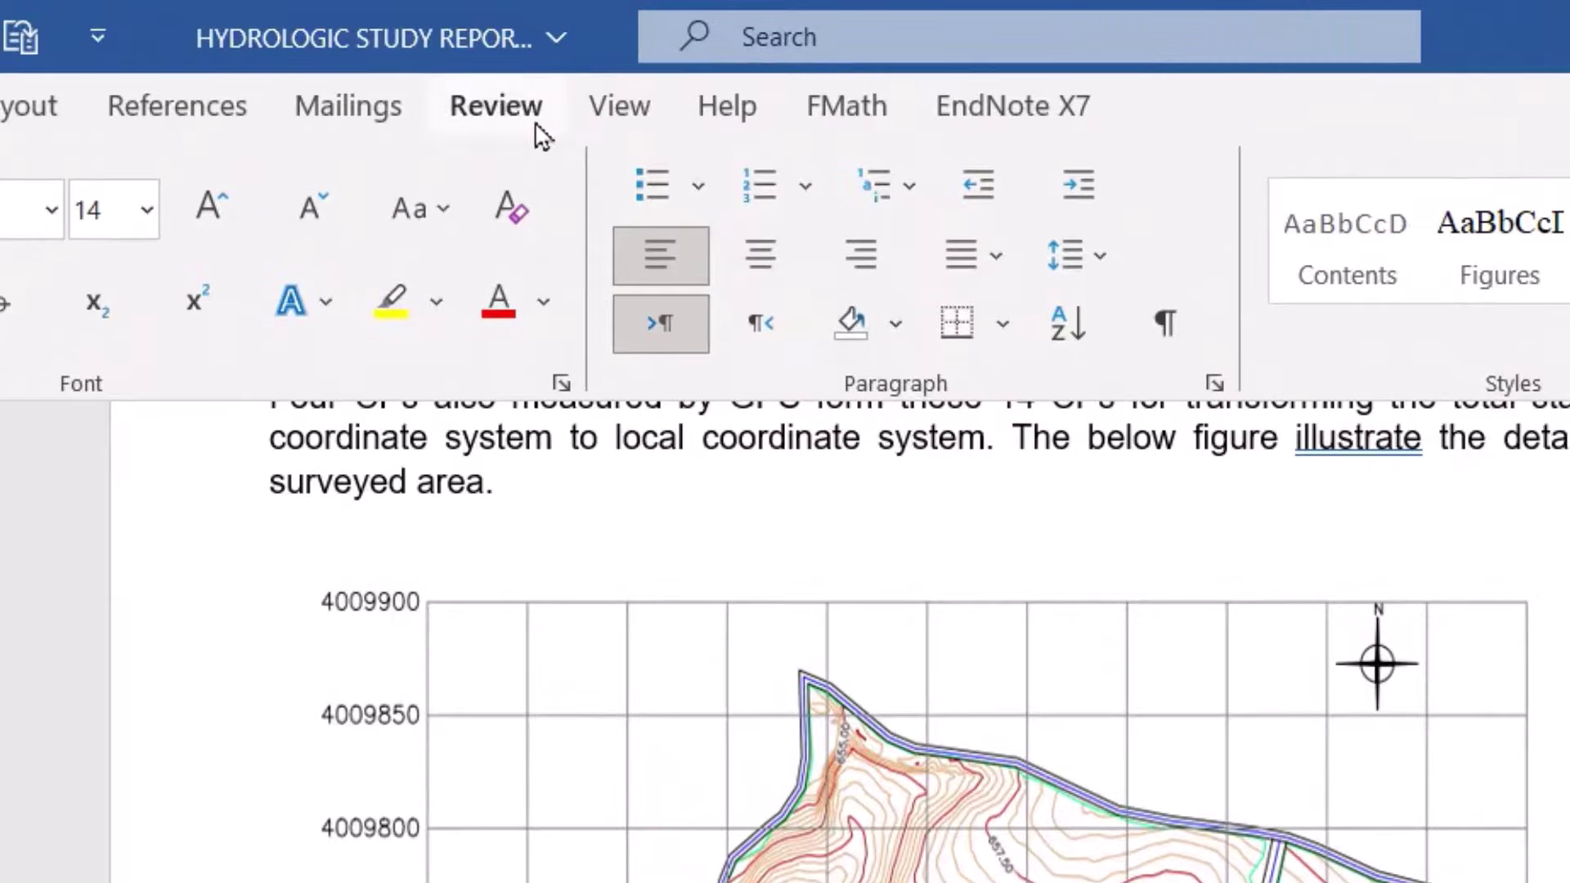
# Step: Show the Navigation Pane page thumbnails and jump to page 6, the Hydrology Report introduction
pyautogui.click(607, 91)
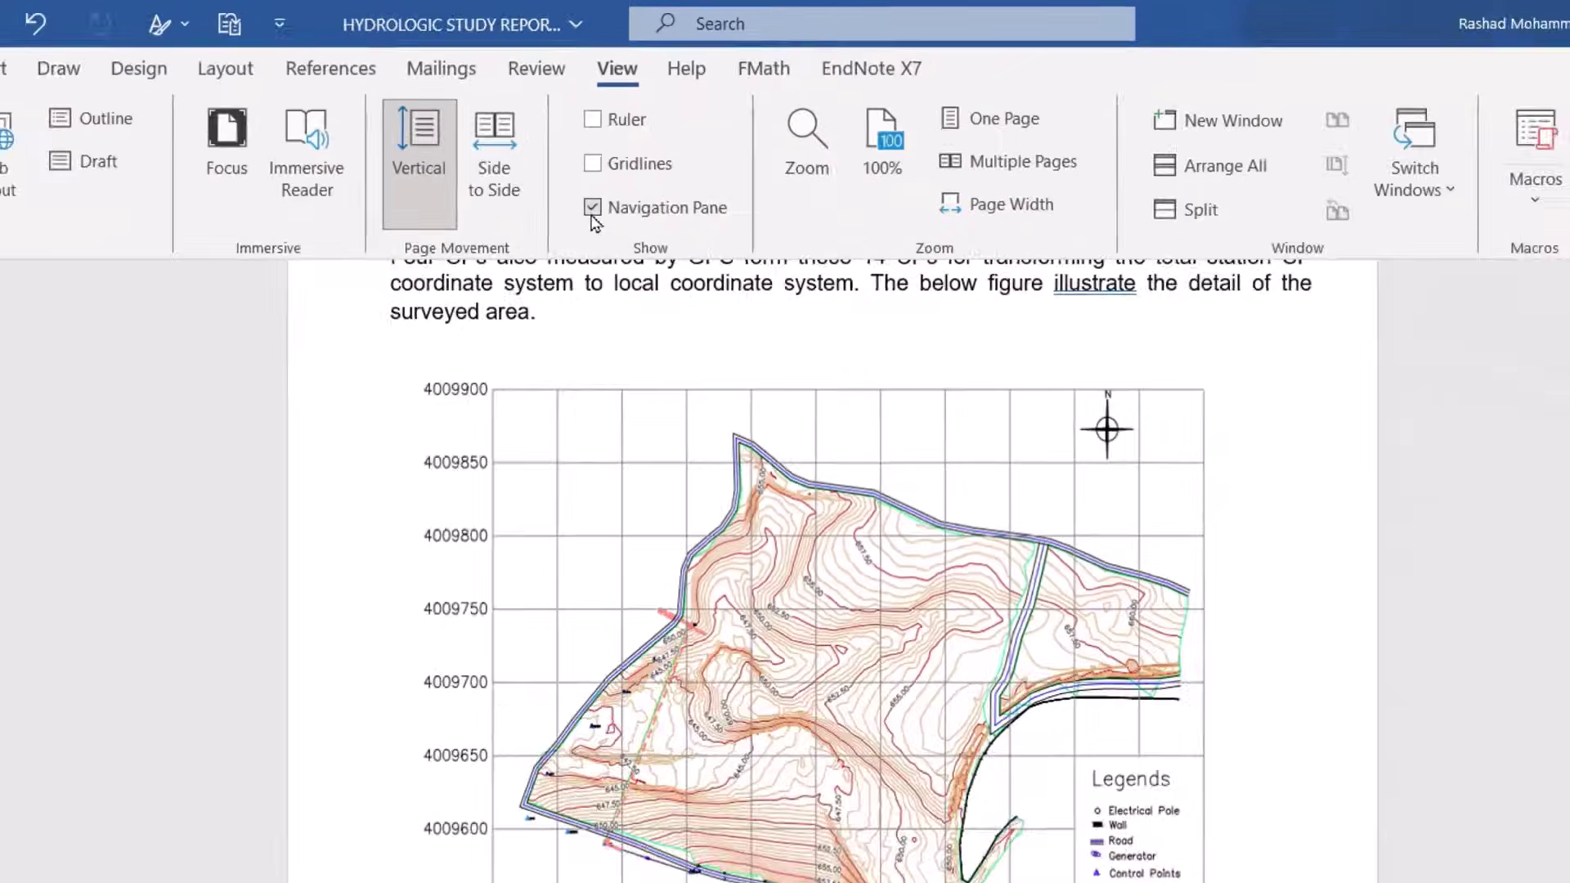
pyautogui.click(581, 317)
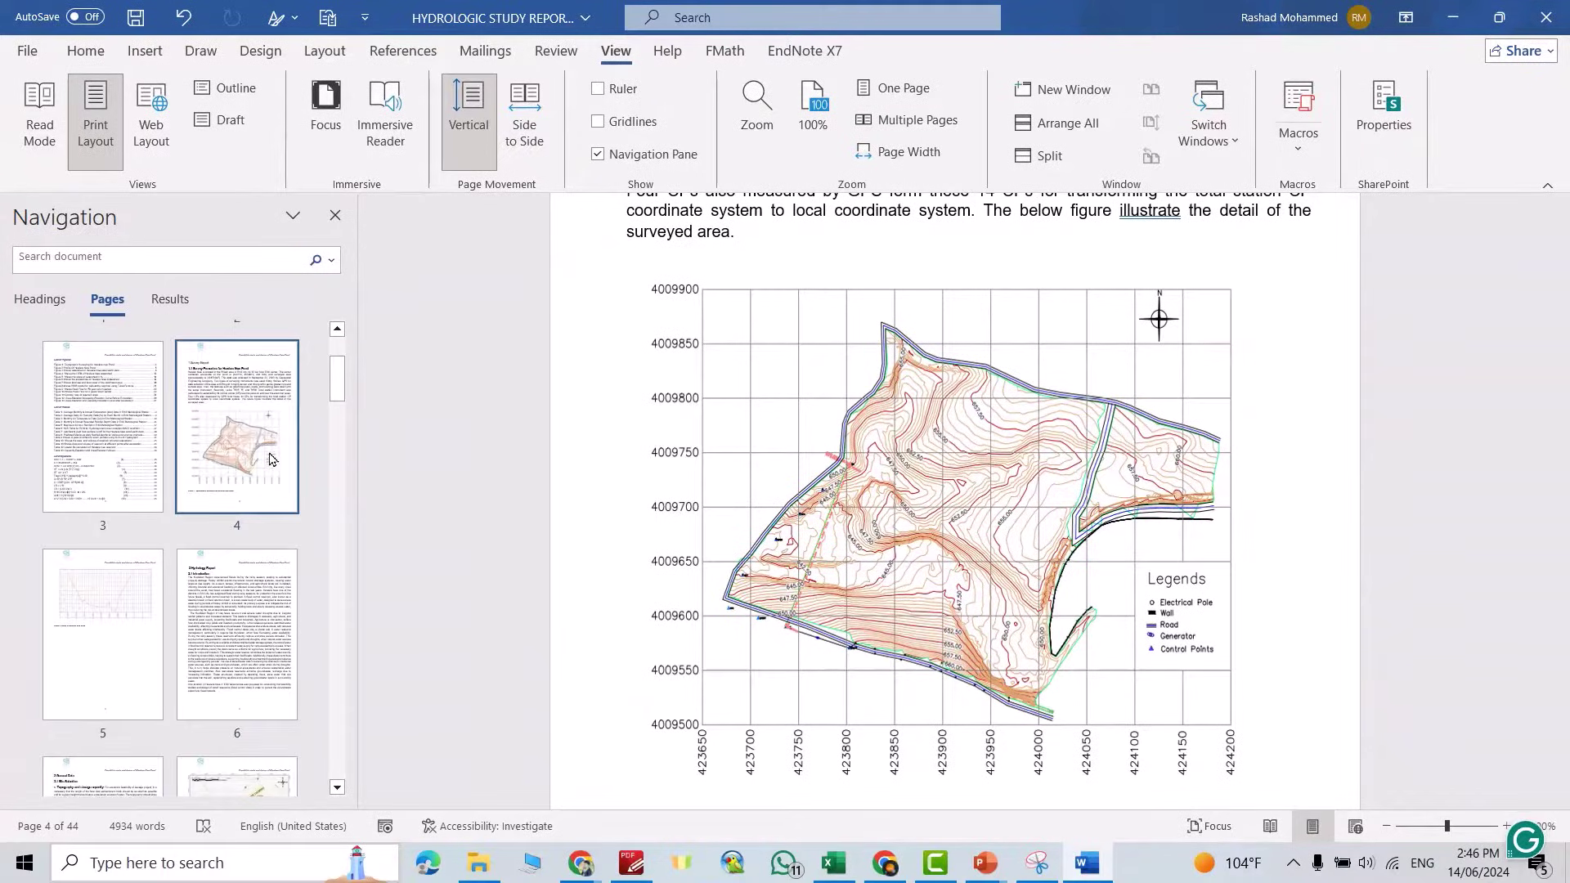
pyautogui.scroll(-3, 270, 460)
pyautogui.scroll(2, 276, 455)
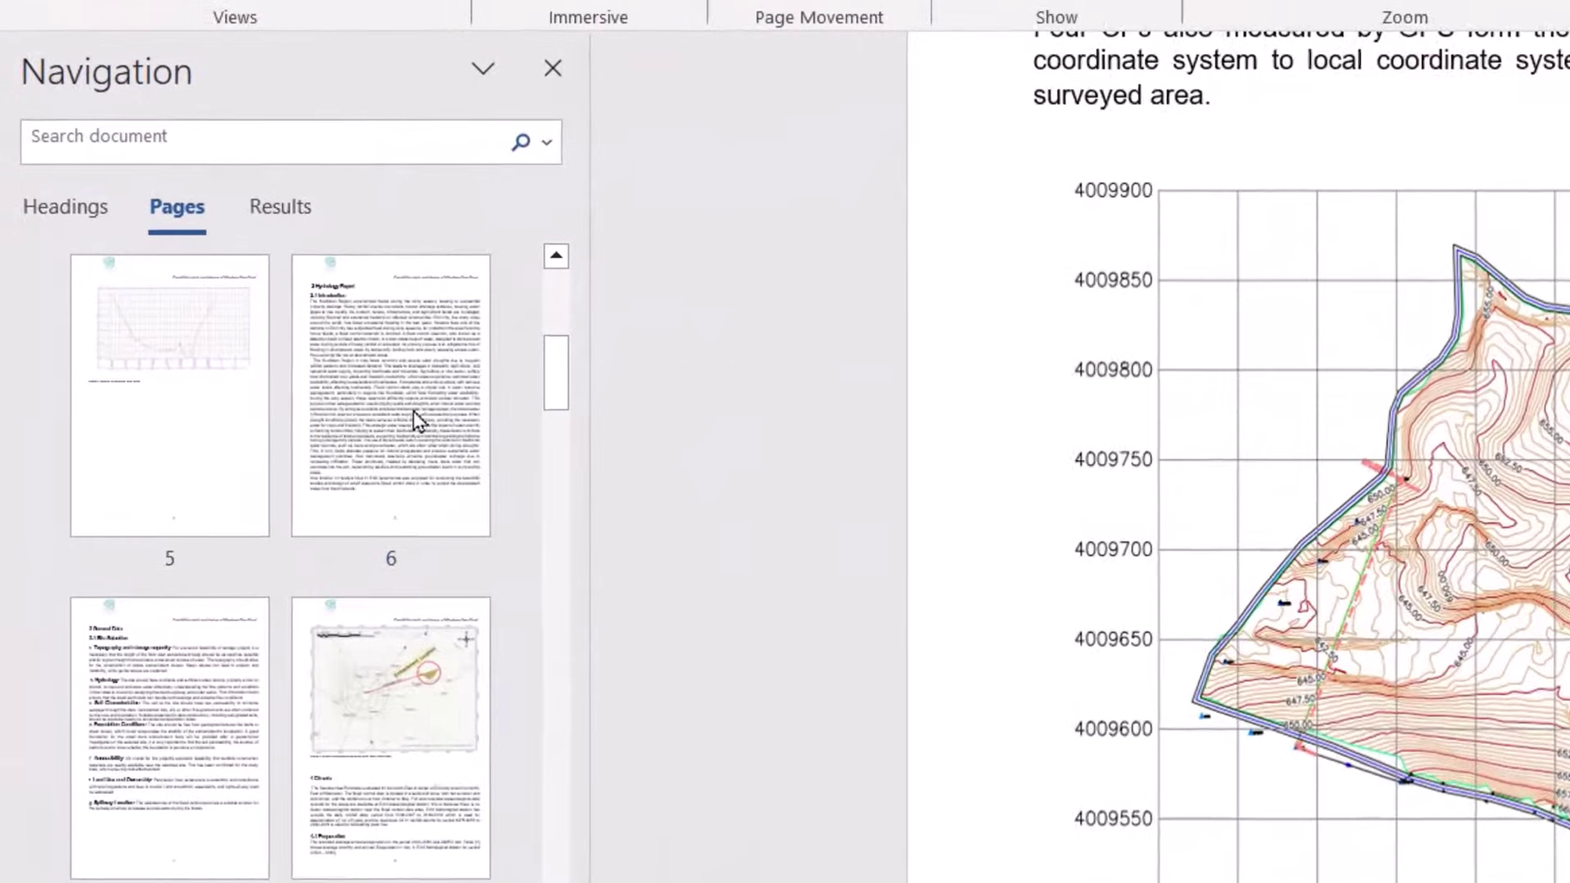
pyautogui.click(326, 400)
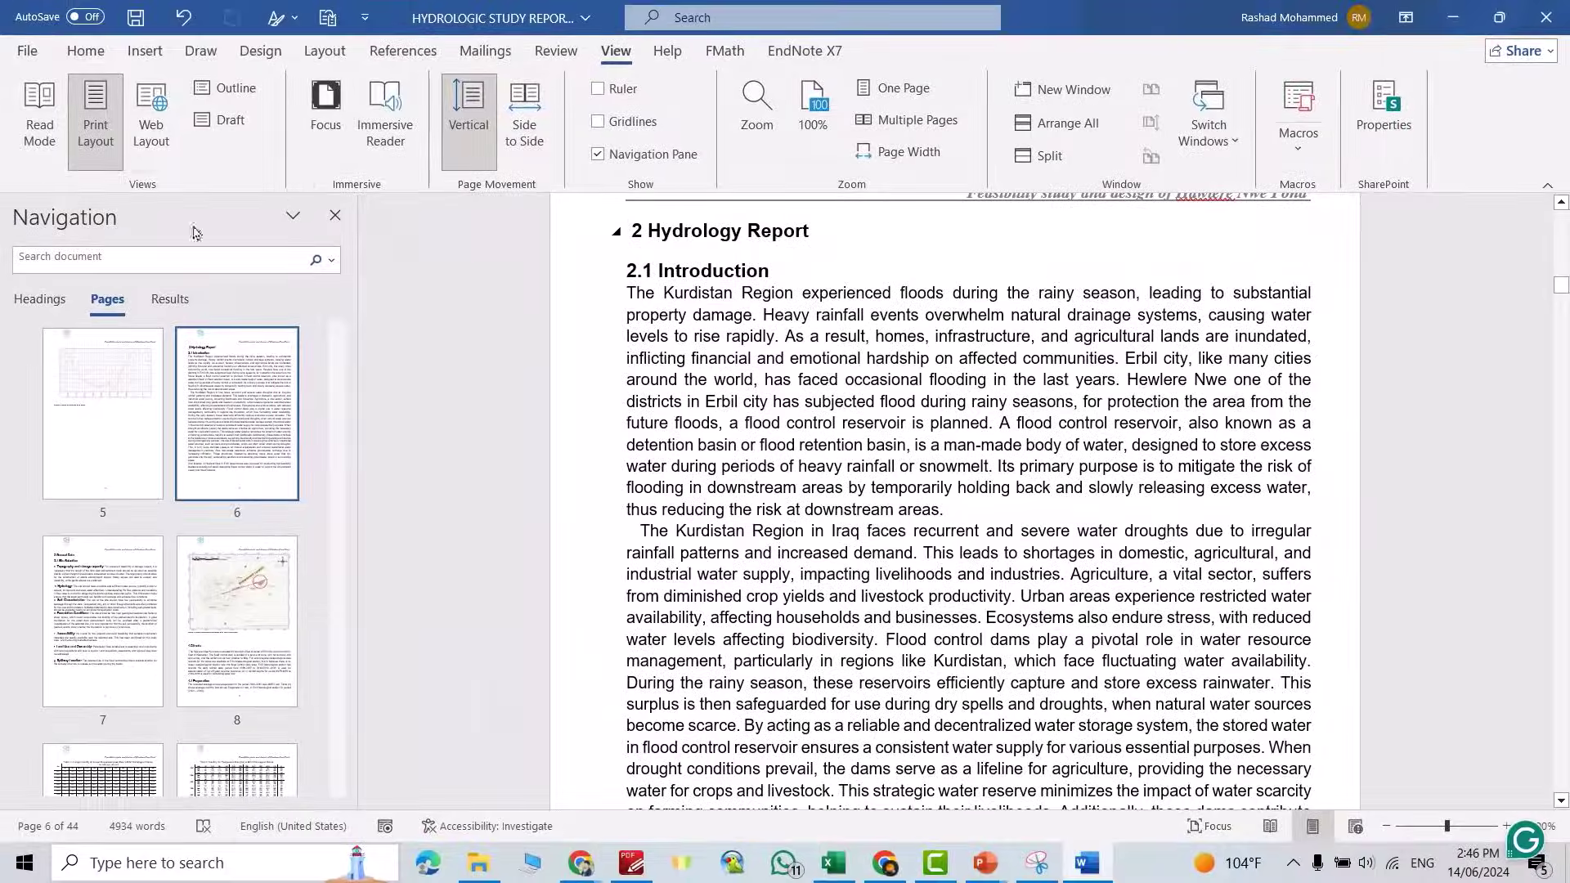
# Step: Start Save As to the Desktop with file name Page6 and the format list opened
pyautogui.click(28, 49)
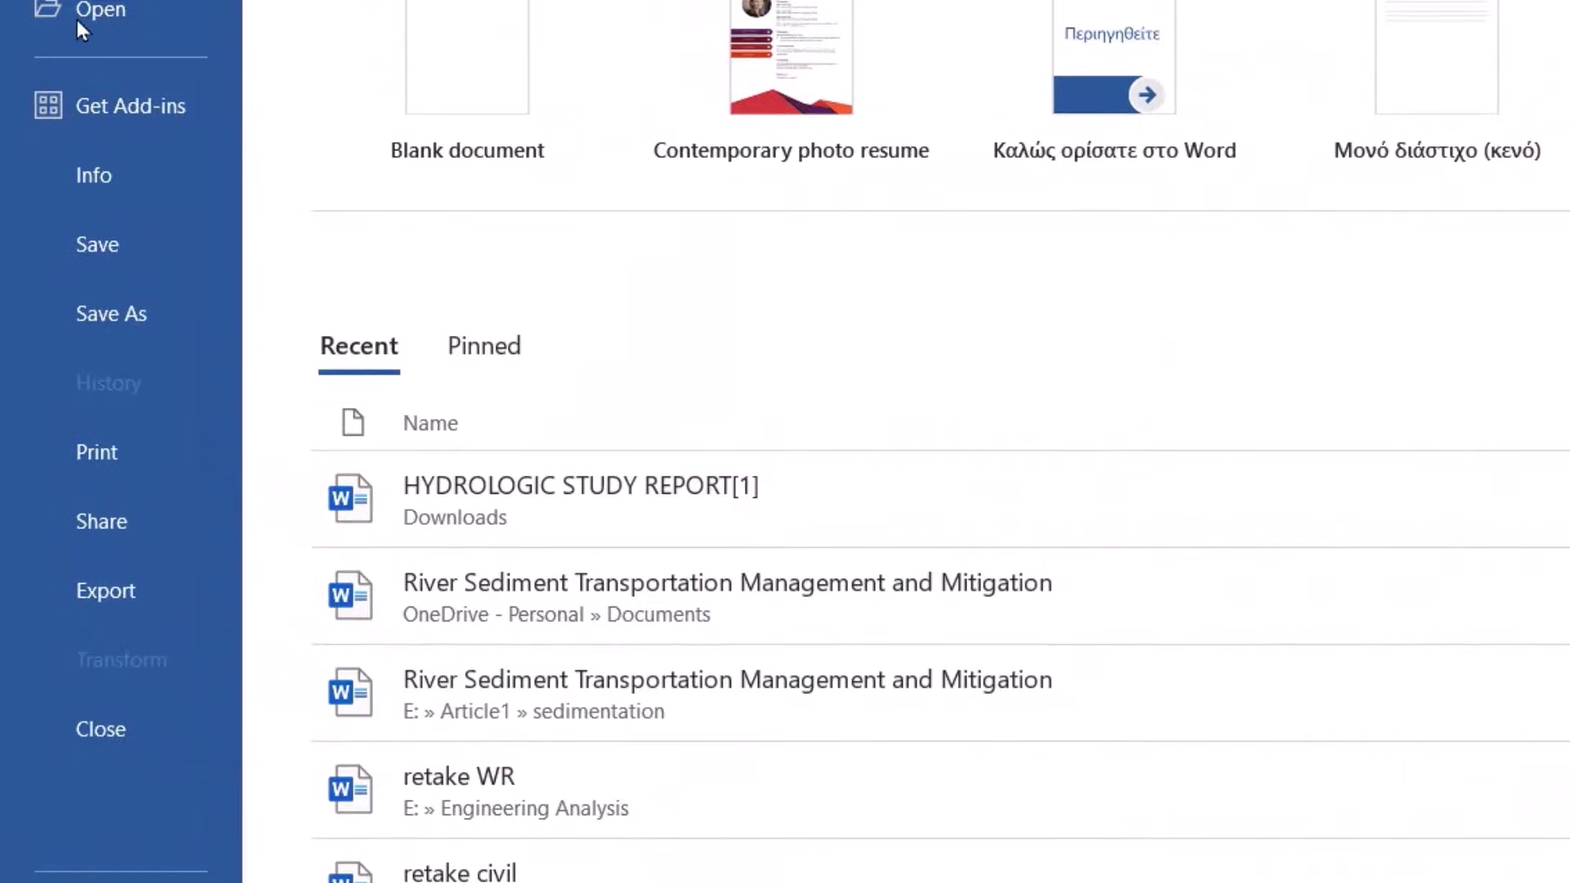
pyautogui.click(149, 312)
pyautogui.click(516, 369)
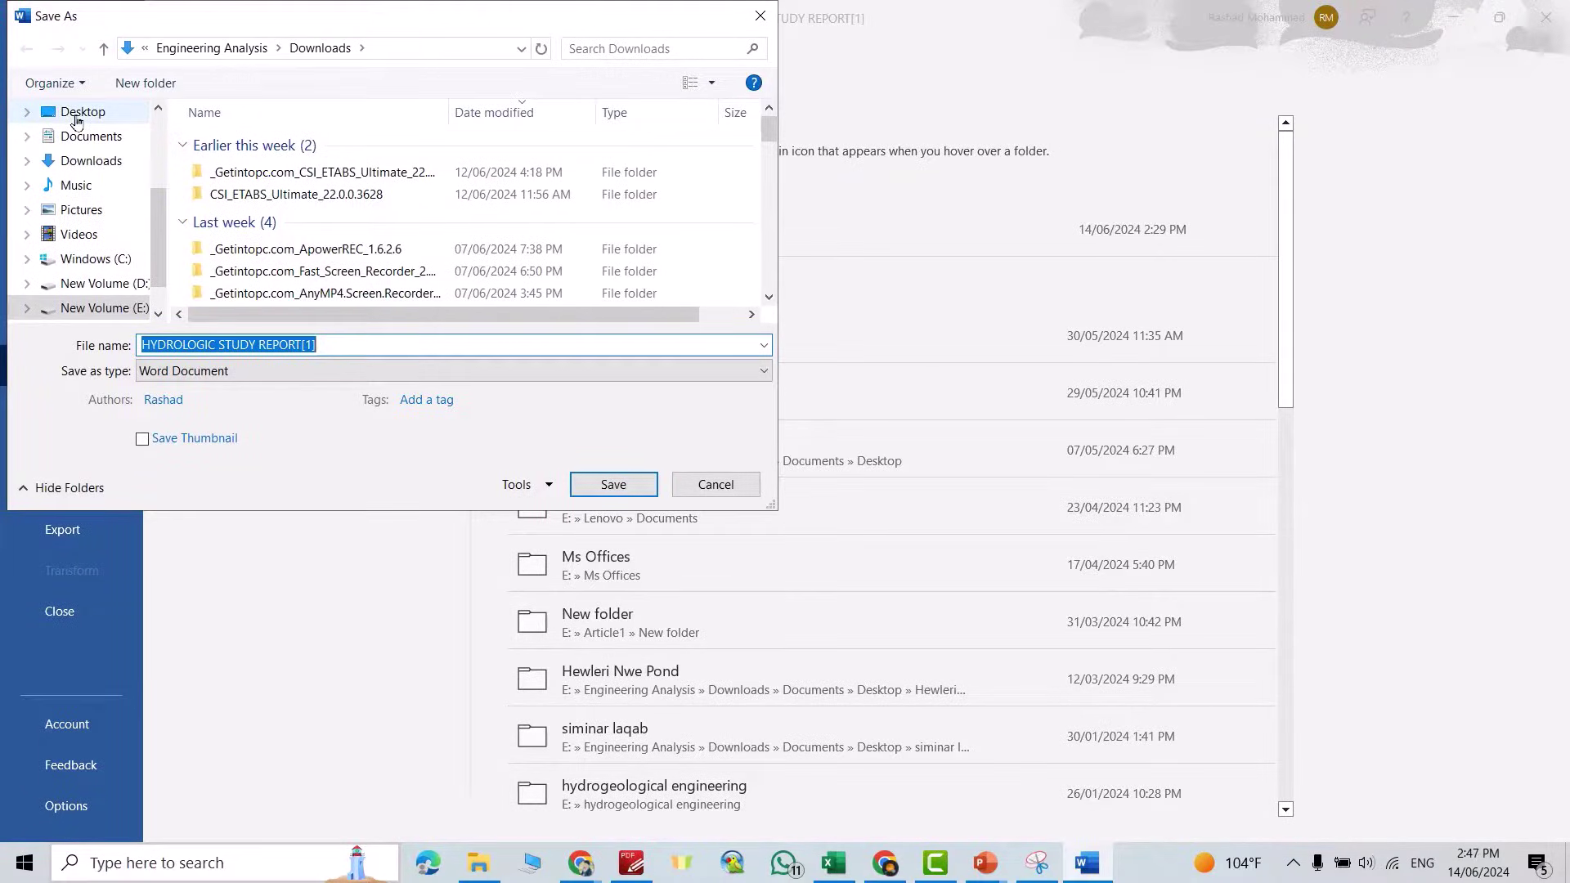
pyautogui.click(76, 115)
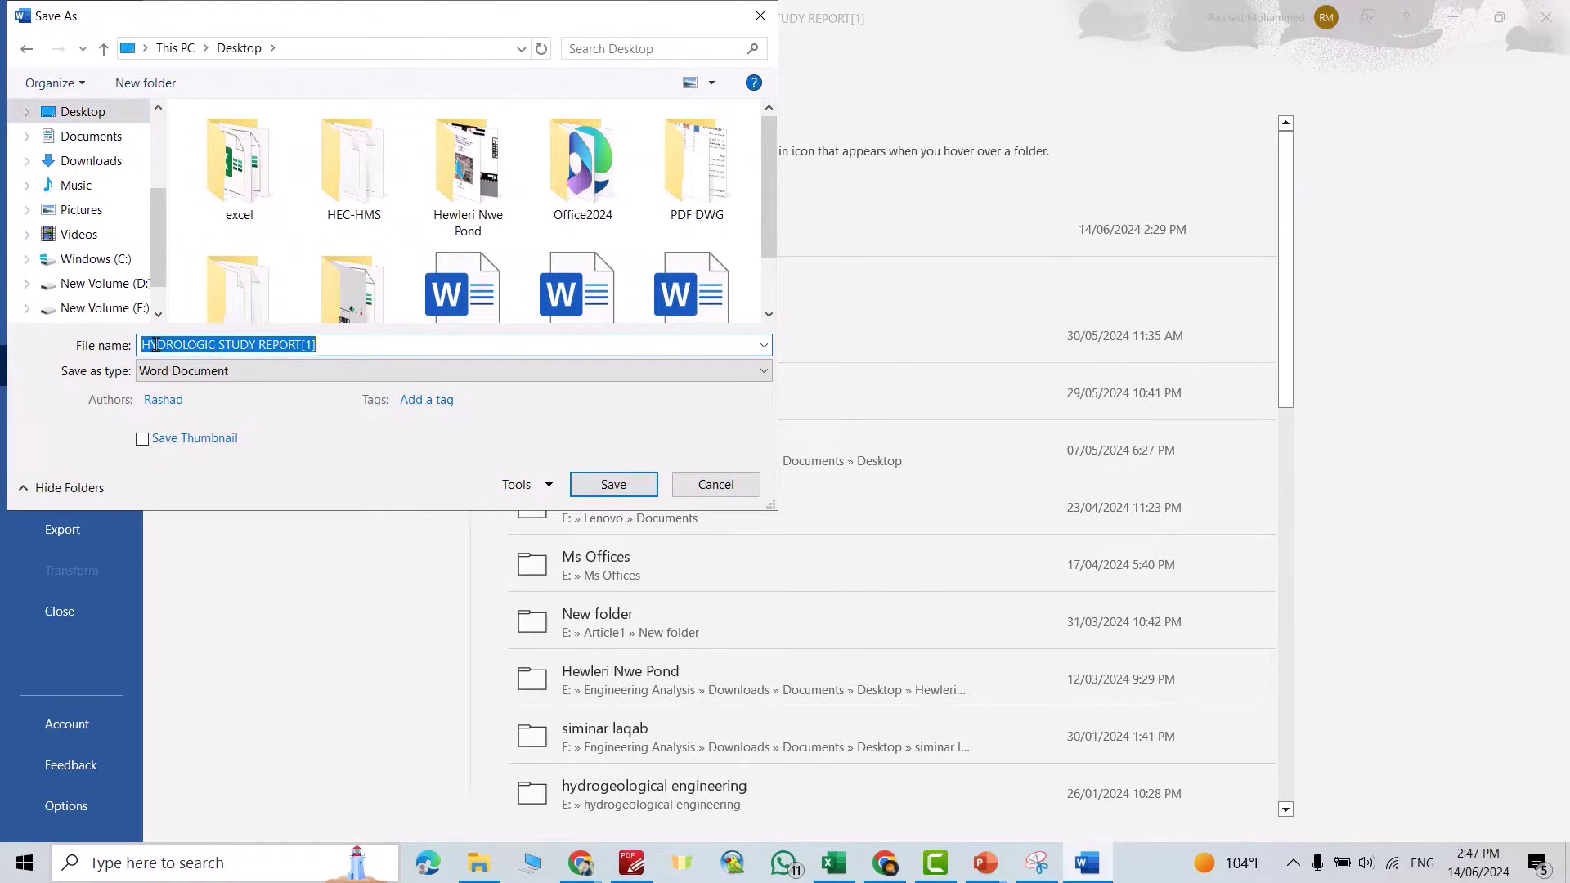
pyautogui.write('Page6')
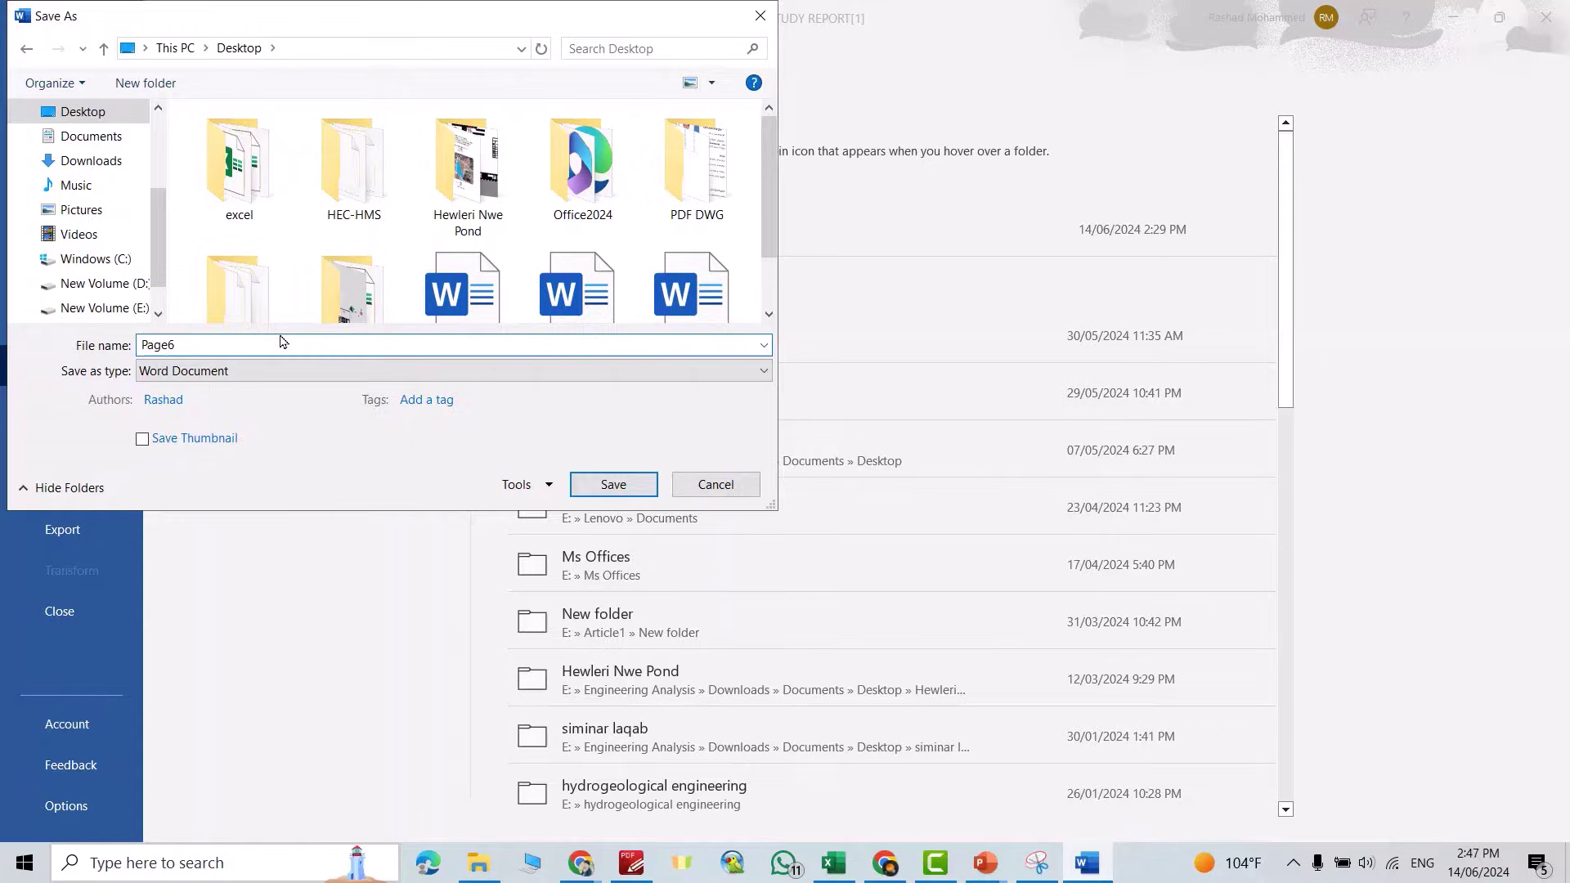
pyautogui.click(280, 371)
# Step: Choose PDF, limit the export to the current page, and save Page6
pyautogui.click(175, 496)
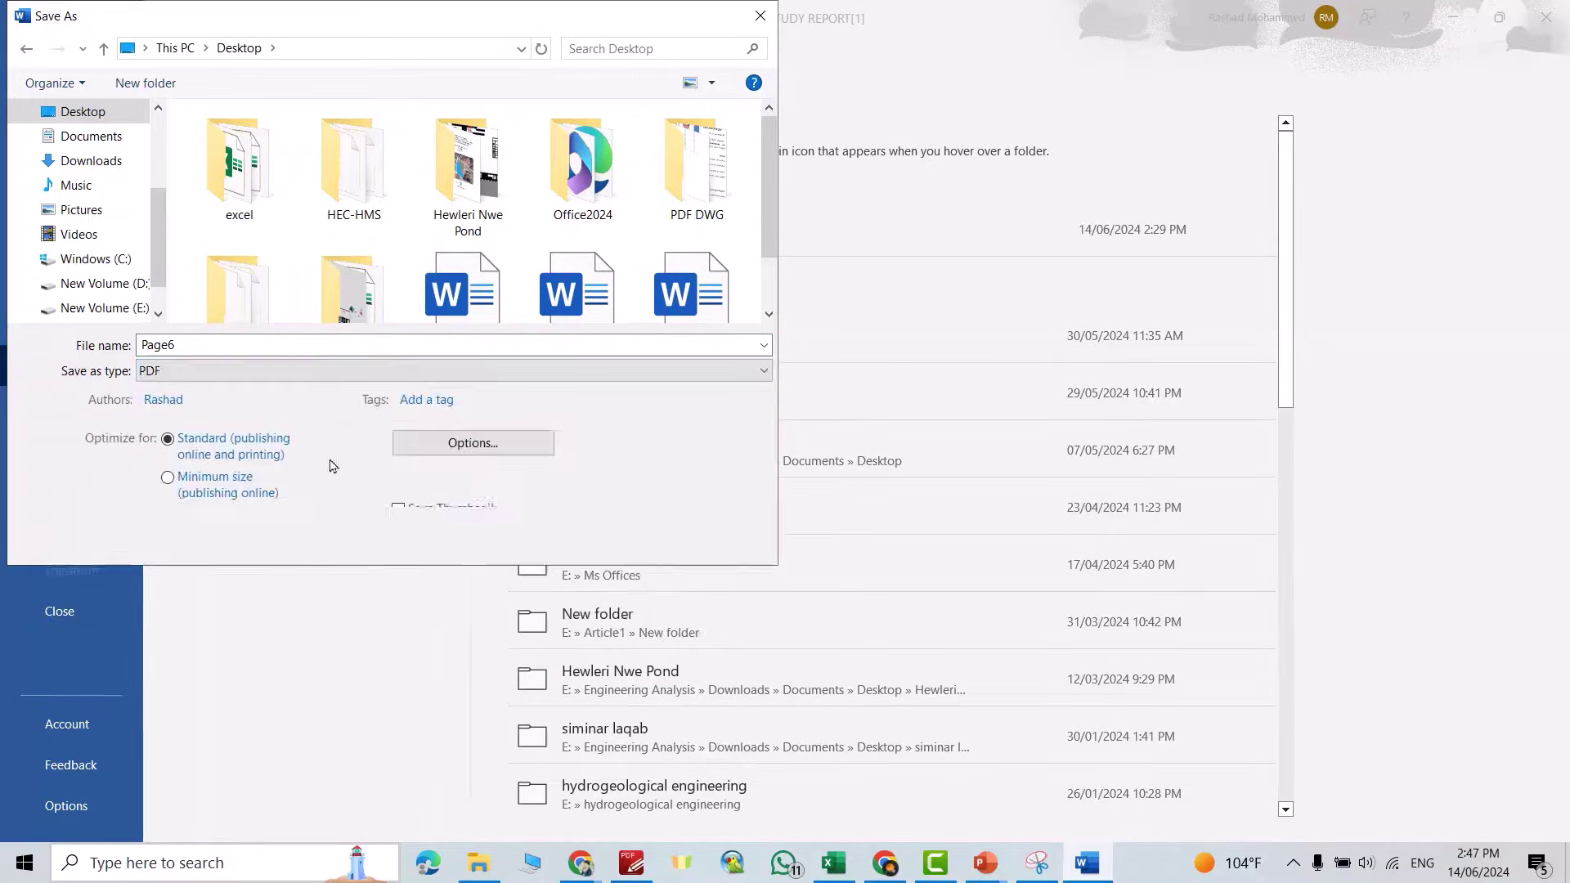
pyautogui.click(442, 442)
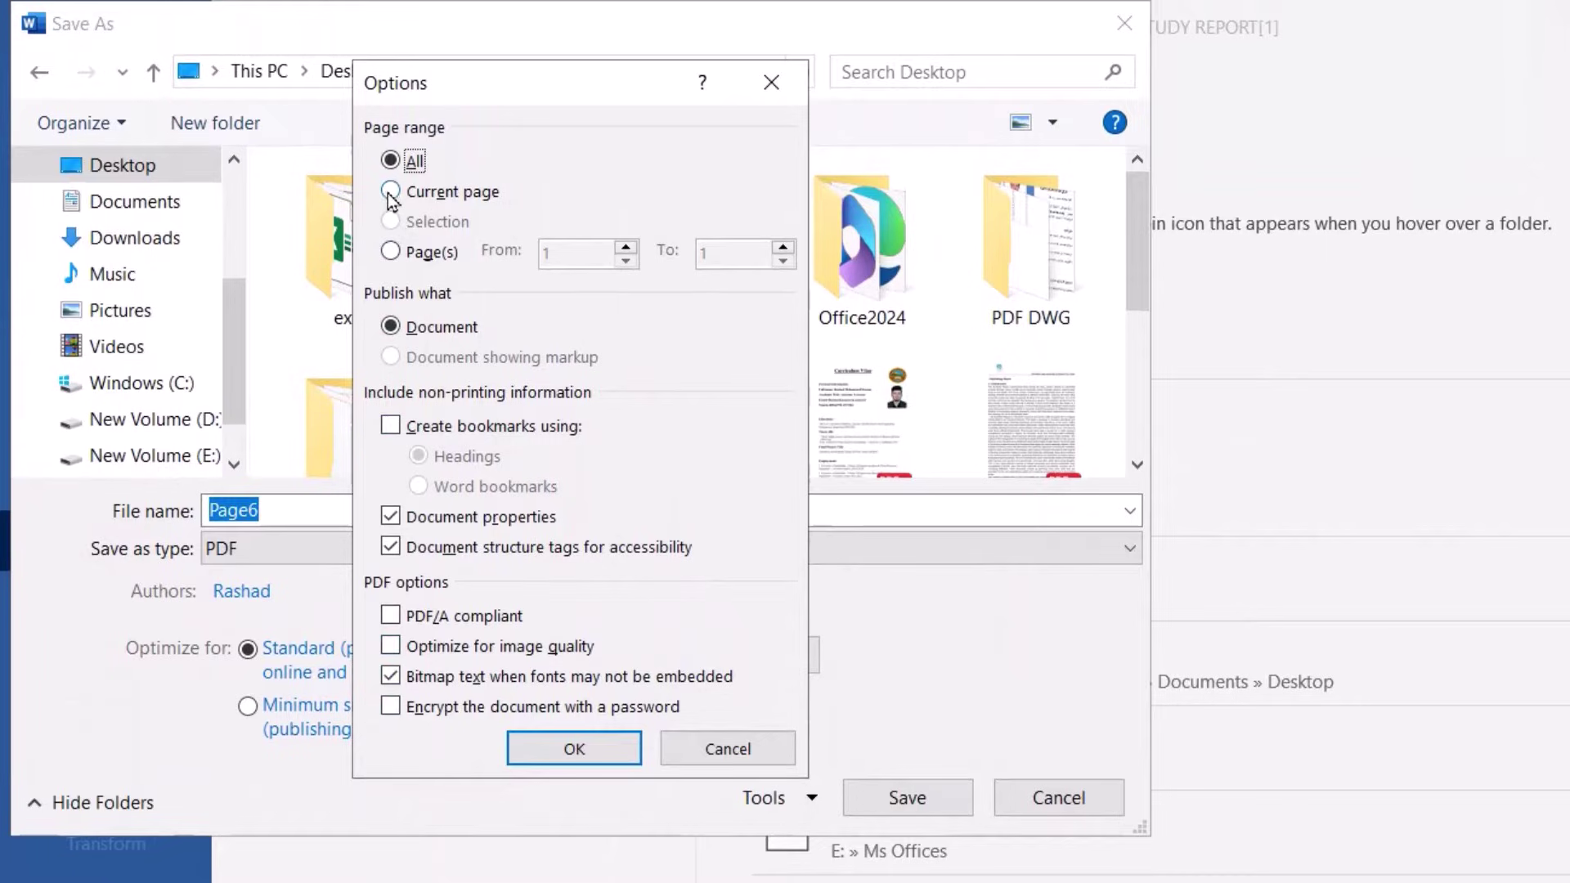
pyautogui.click(388, 193)
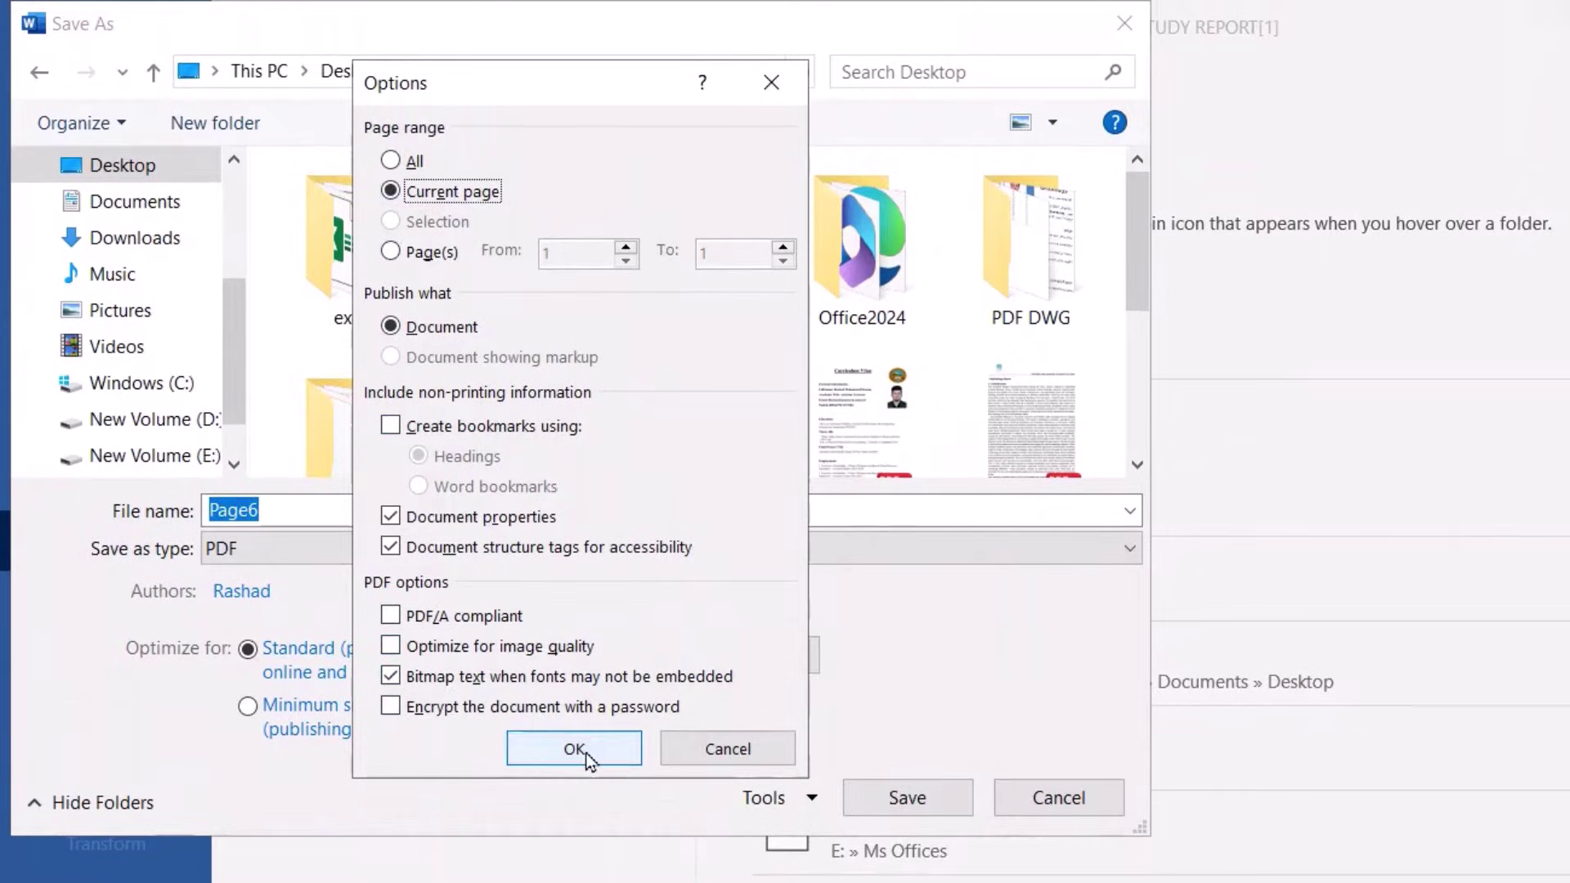
pyautogui.click(584, 748)
pyautogui.click(868, 751)
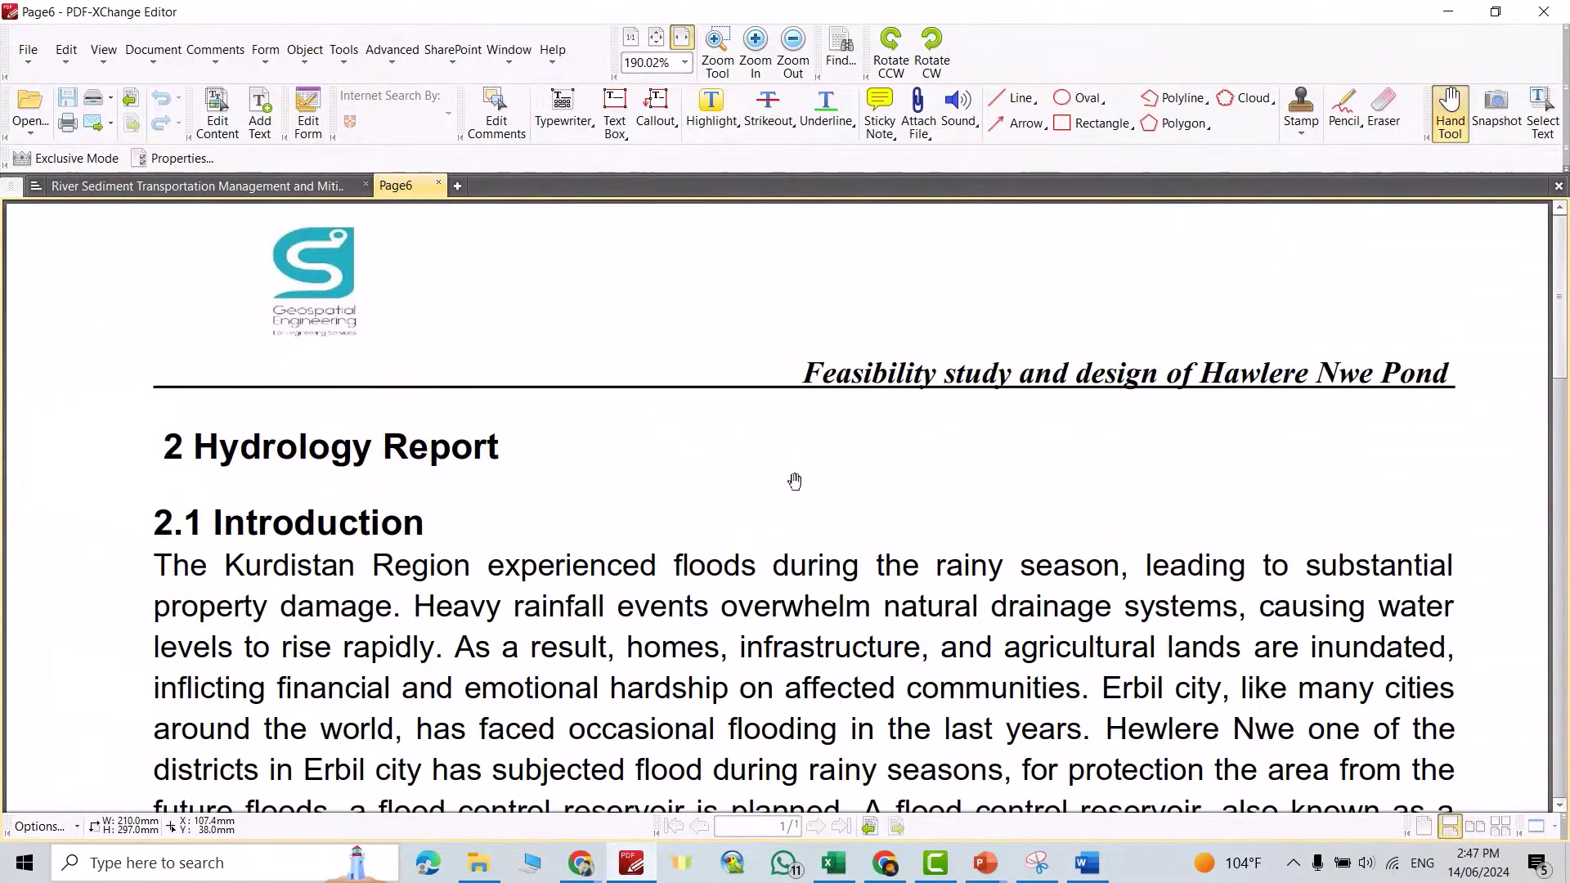
pyautogui.scroll(-5, 794, 481)
pyautogui.scroll(-2, 796, 481)
pyautogui.scroll(-2, 795, 481)
pyautogui.scroll(-5, 796, 481)
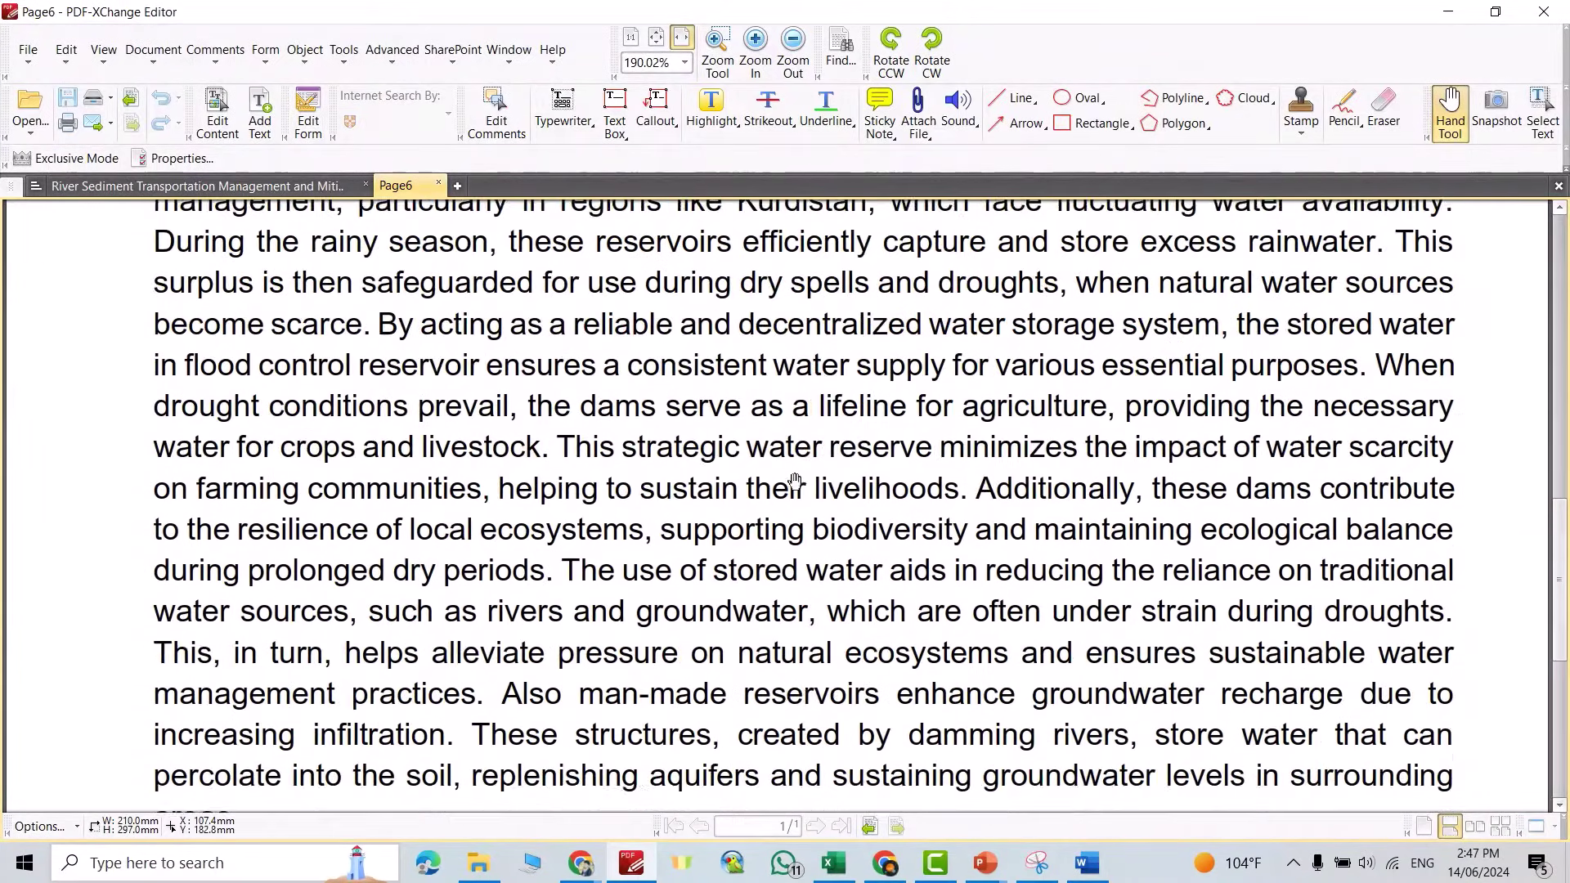
pyautogui.scroll(3, 795, 481)
pyautogui.scroll(4, 815, 470)
pyautogui.scroll(3, 836, 460)
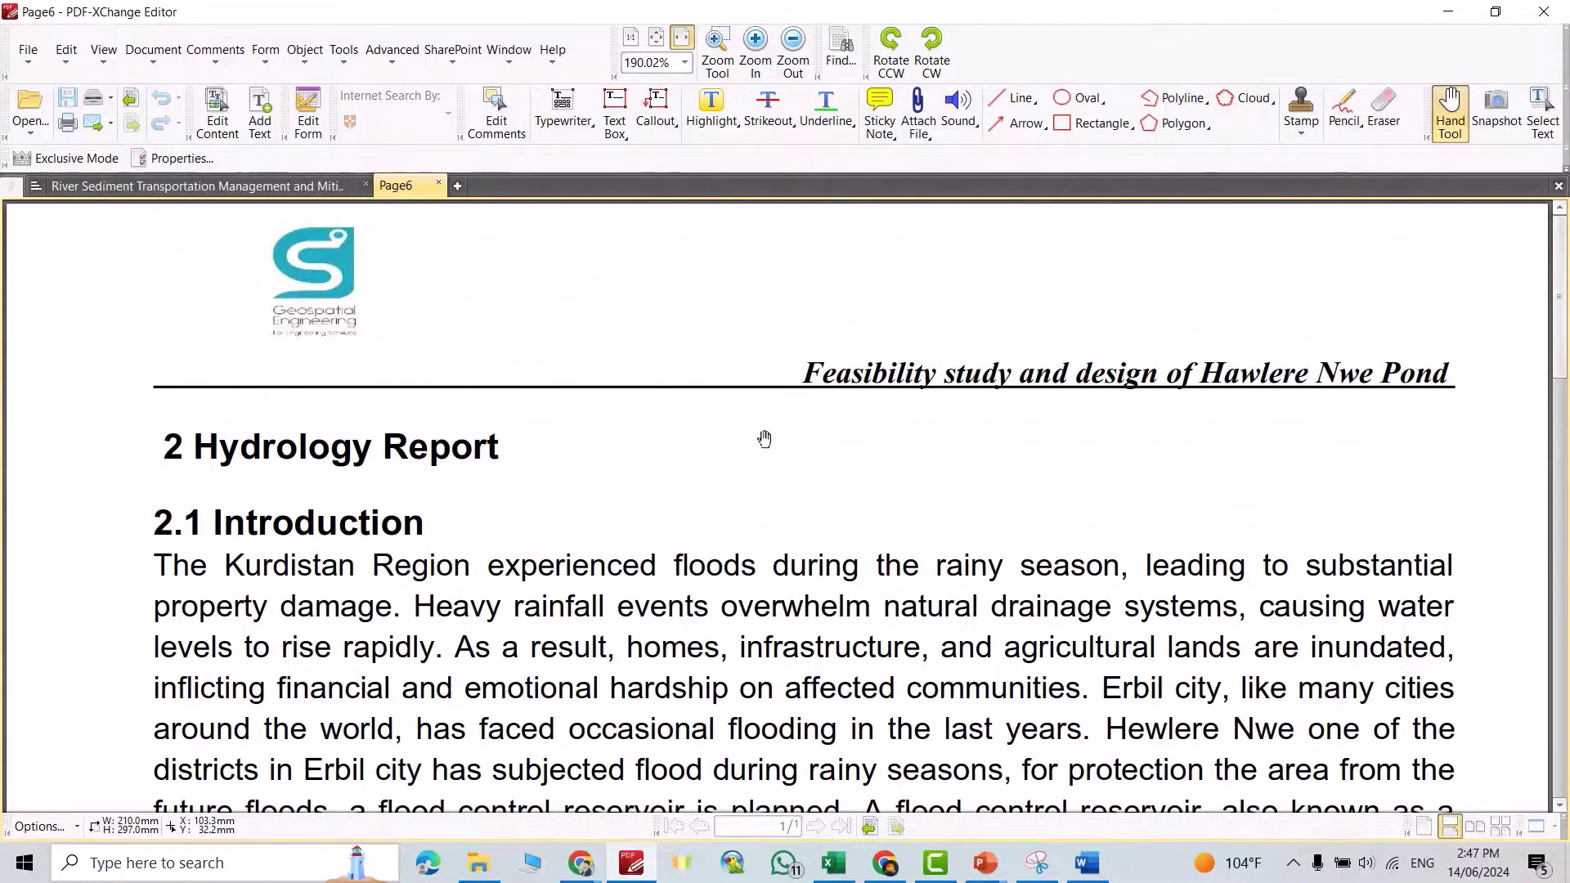
pyautogui.scroll(-3, 765, 440)
pyautogui.scroll(2, 765, 445)
# Step: Minimize PDF-XChange Editor after checking the single-page Page6 PDF
pyautogui.click(1448, 12)
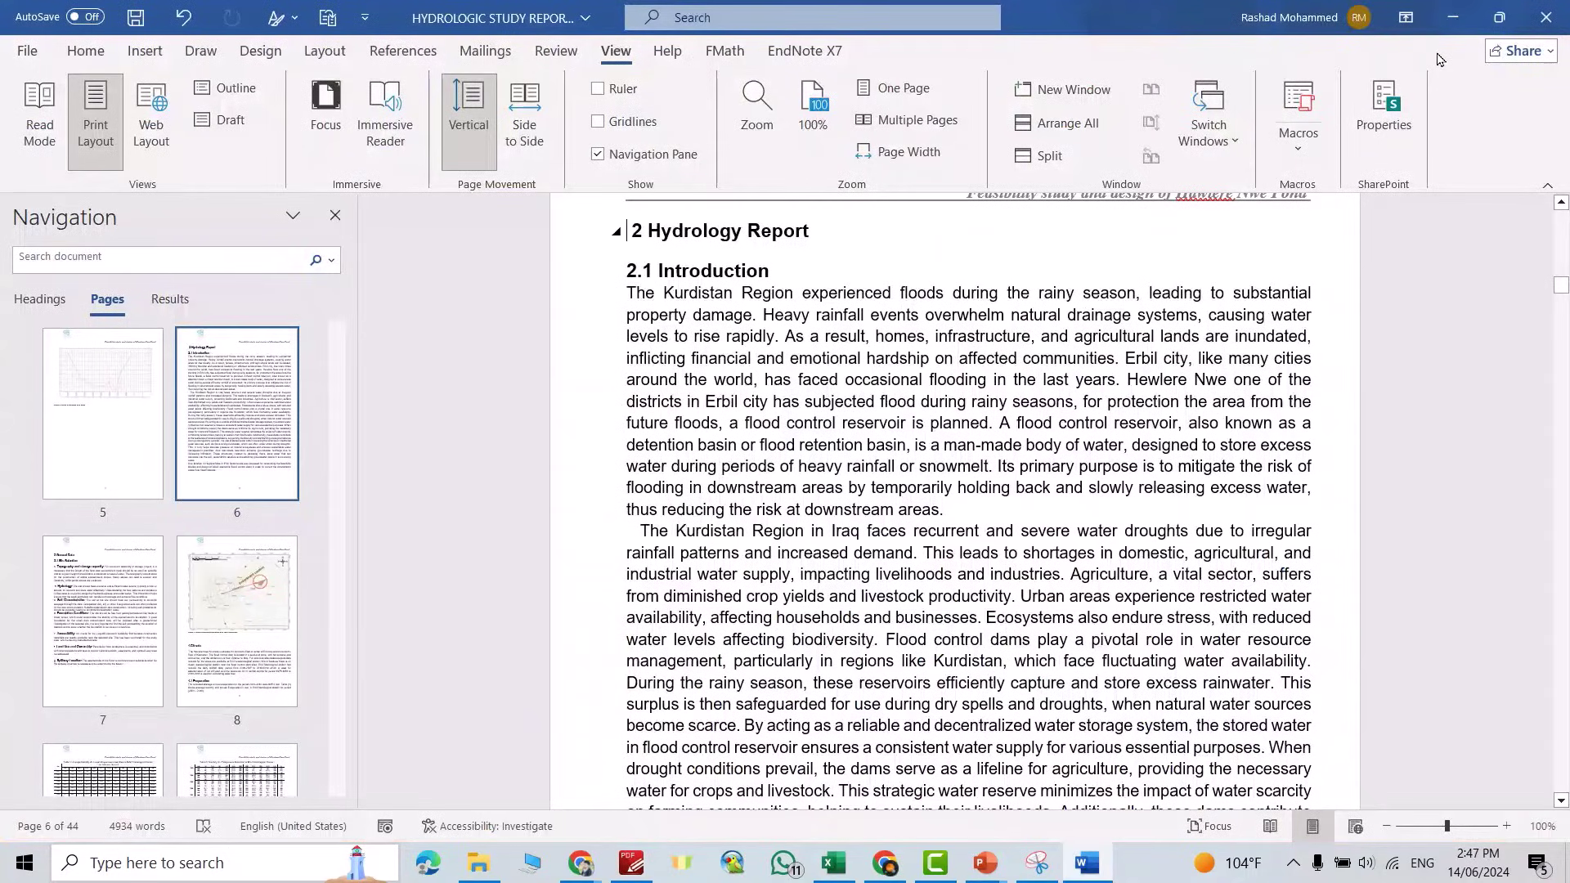
# Step: Minimize Word and select the Page6 PDF icon on the desktop
pyautogui.click(1451, 17)
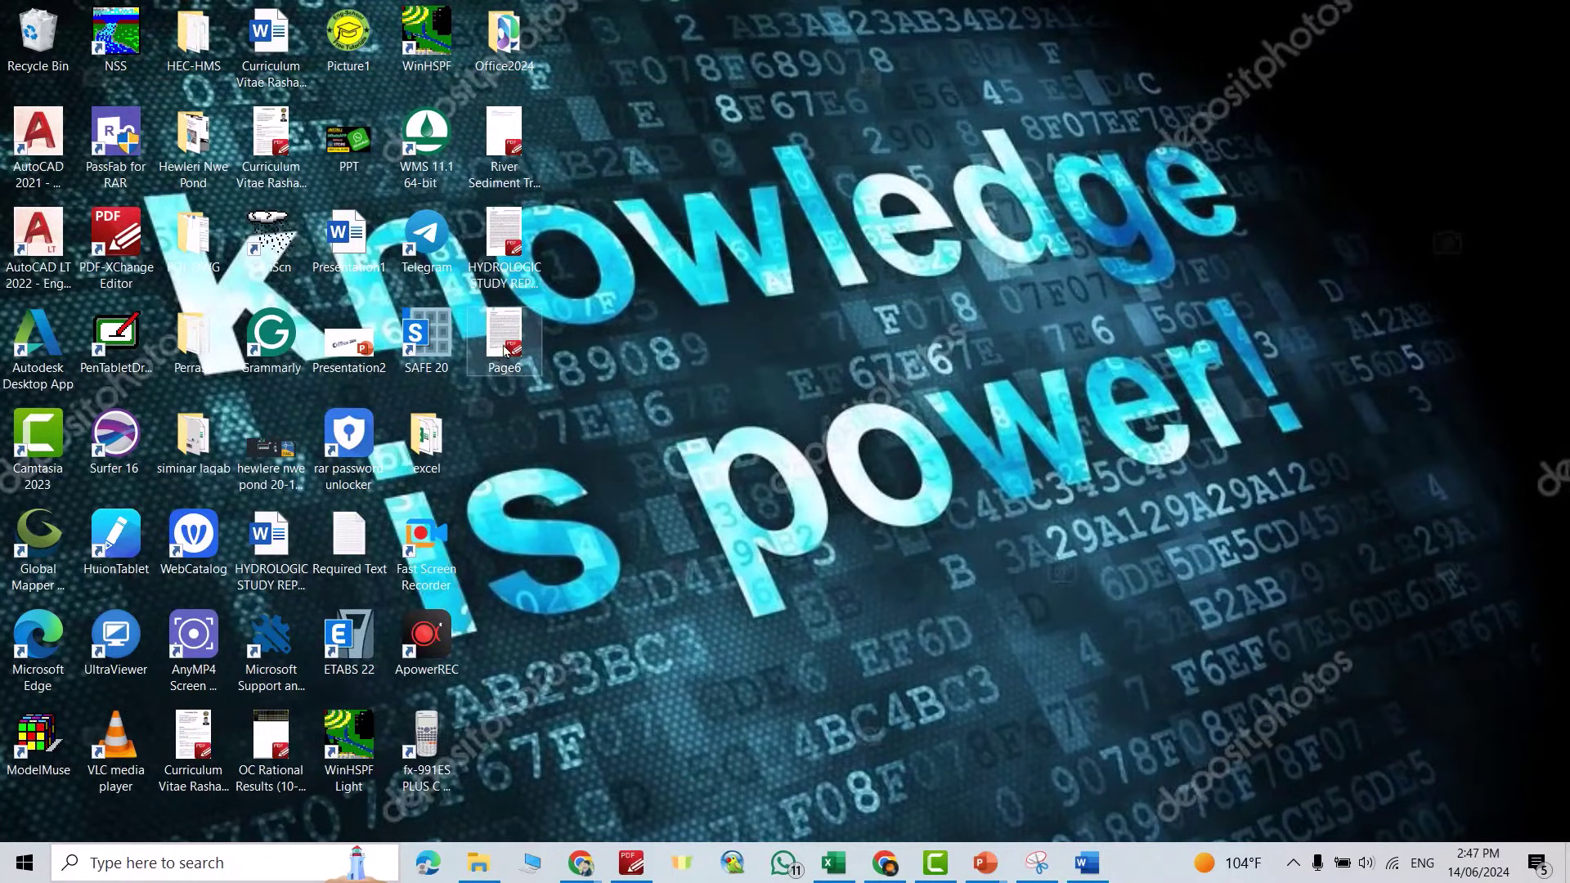
pyautogui.click(516, 358)
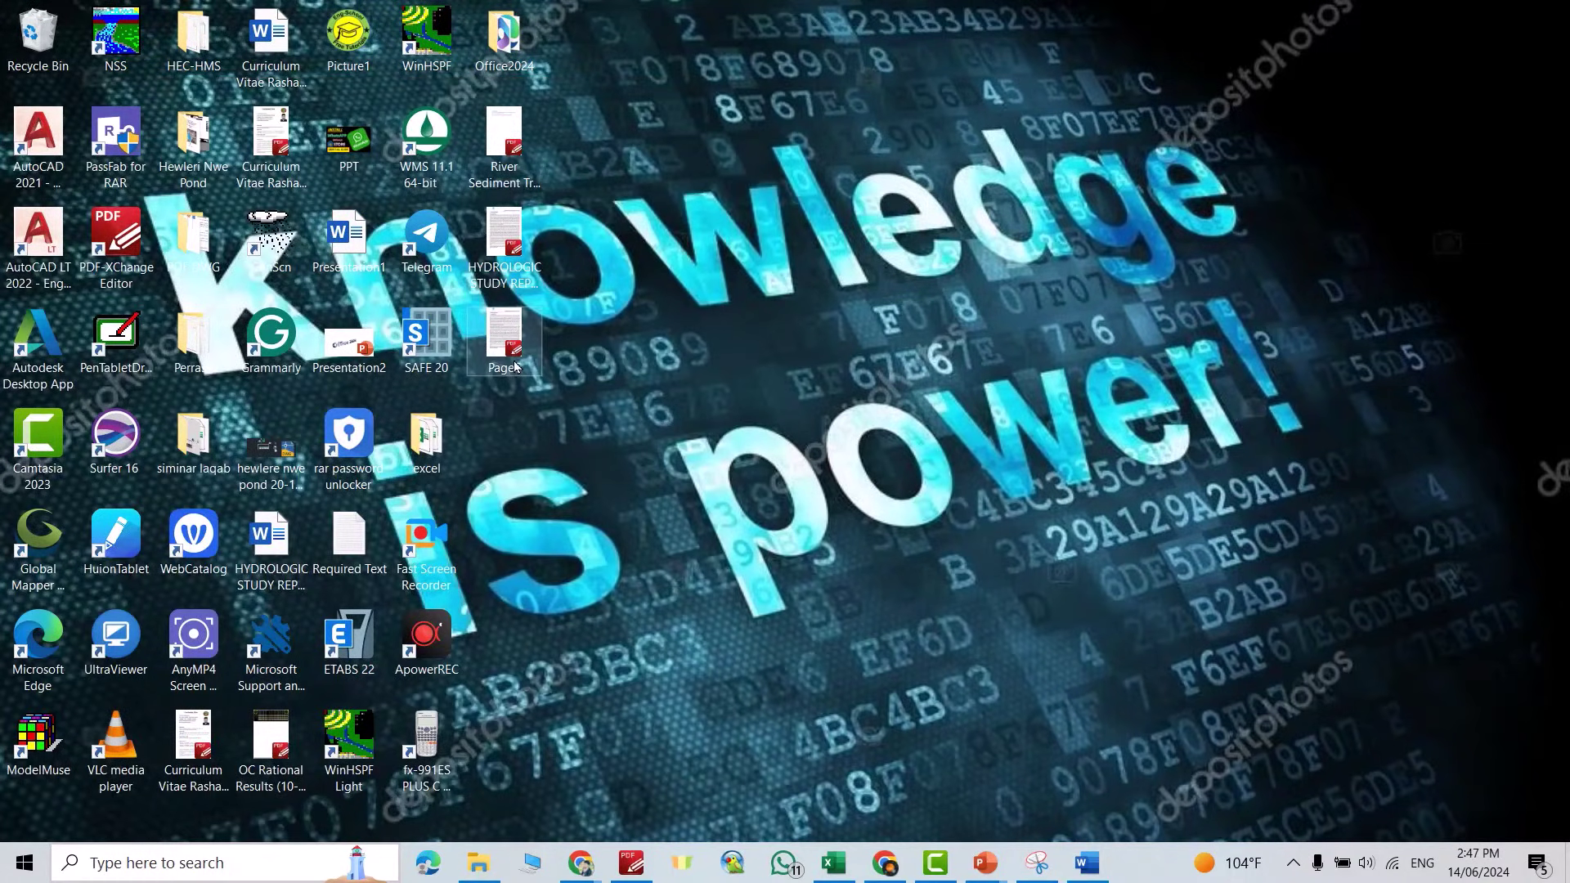